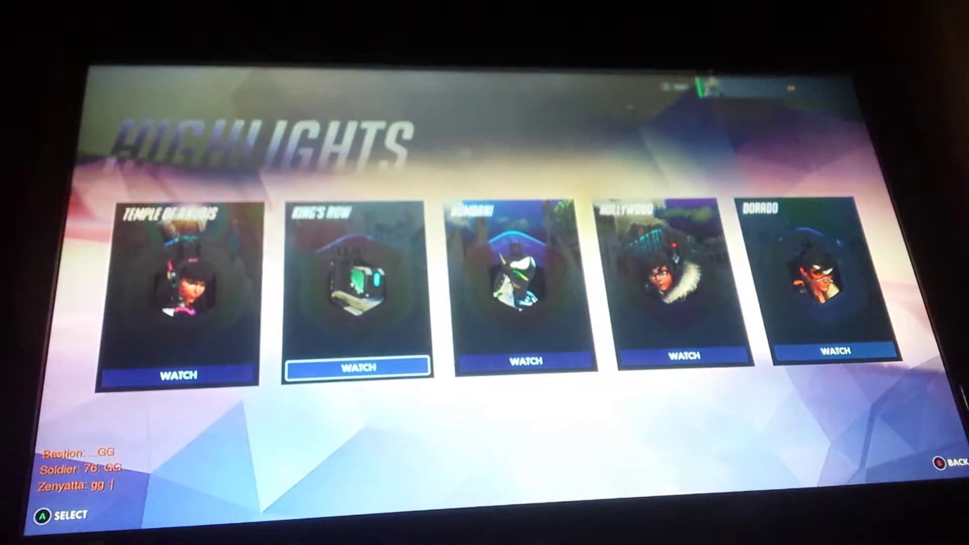
pyautogui.press('Right')
pyautogui.press('Return')
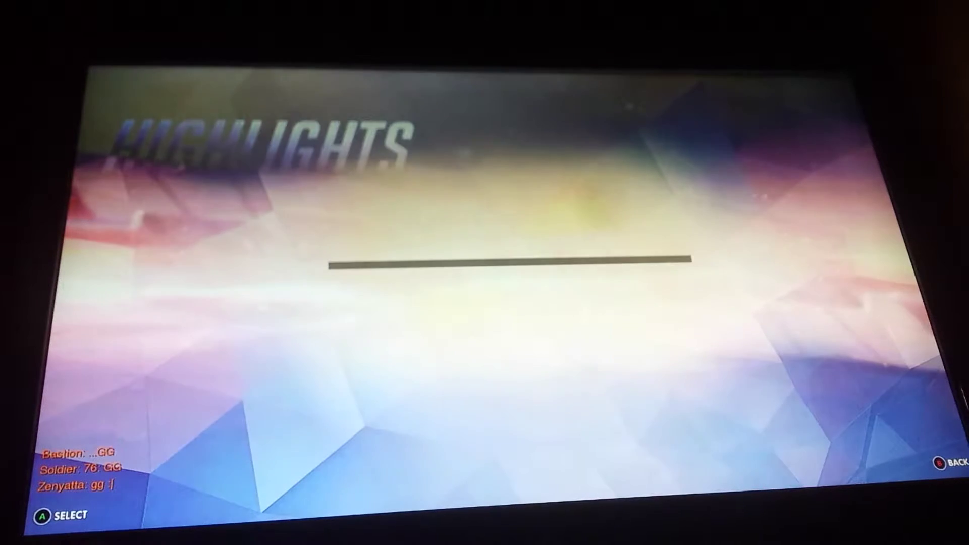